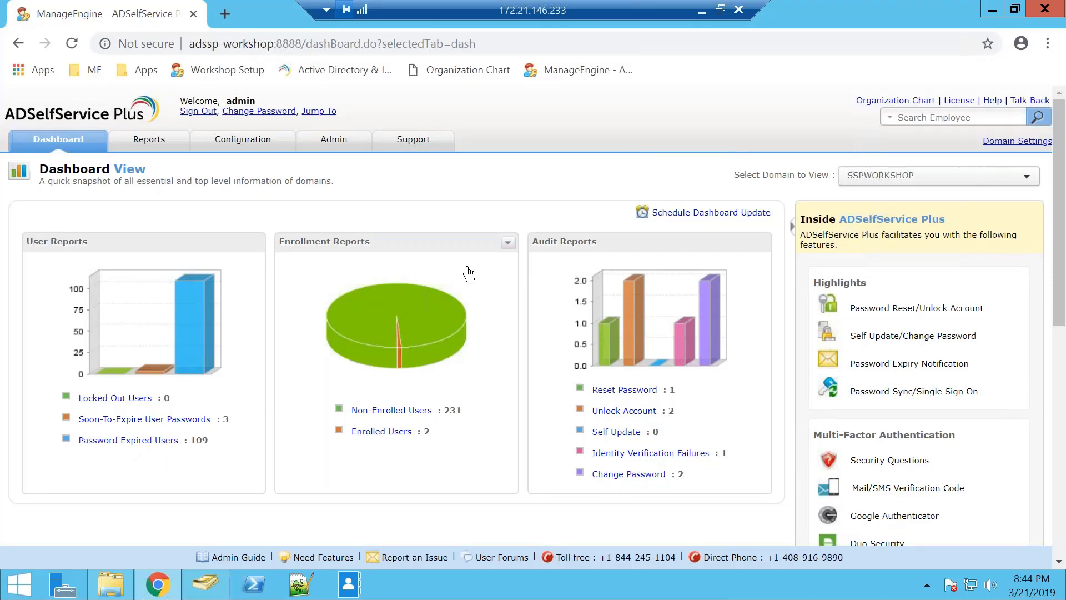
- Sign out of the admin console and attempt a domain user login with name and password
left_click(198, 111)
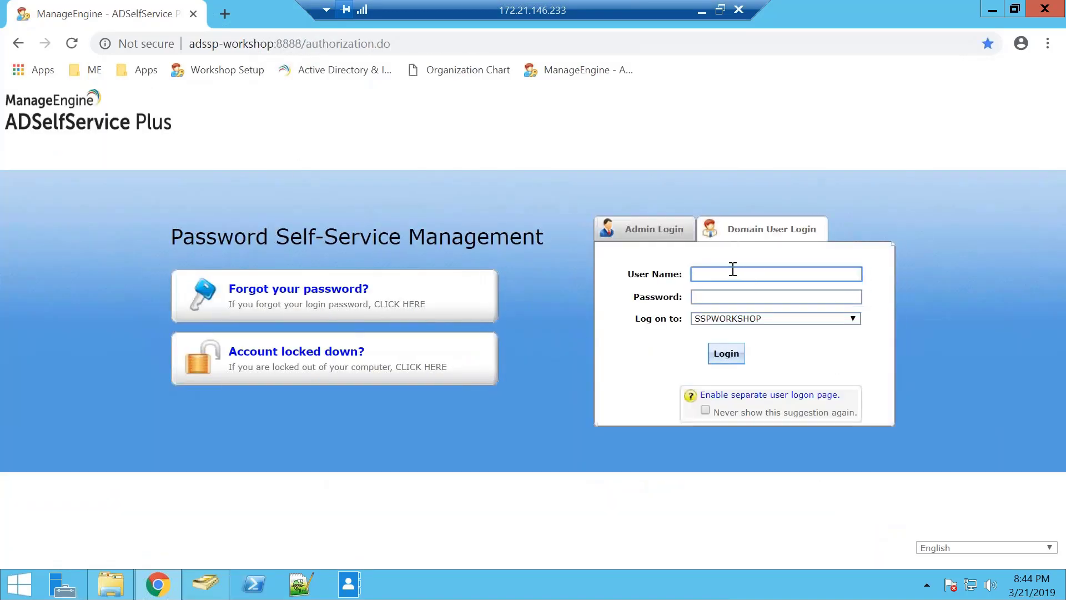
left_click(739, 297)
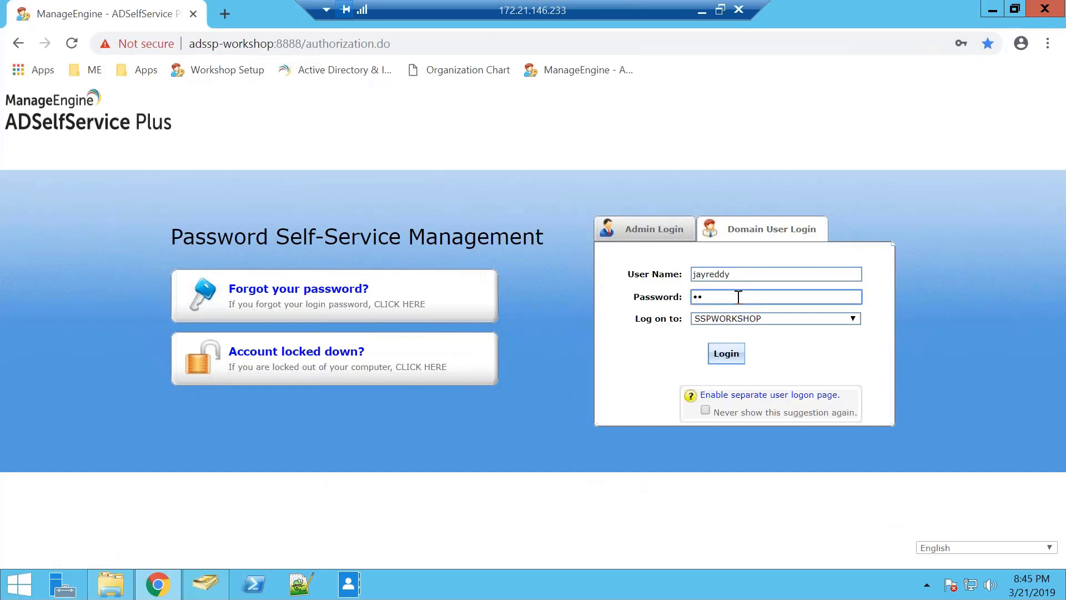
type("***")
key("Return")
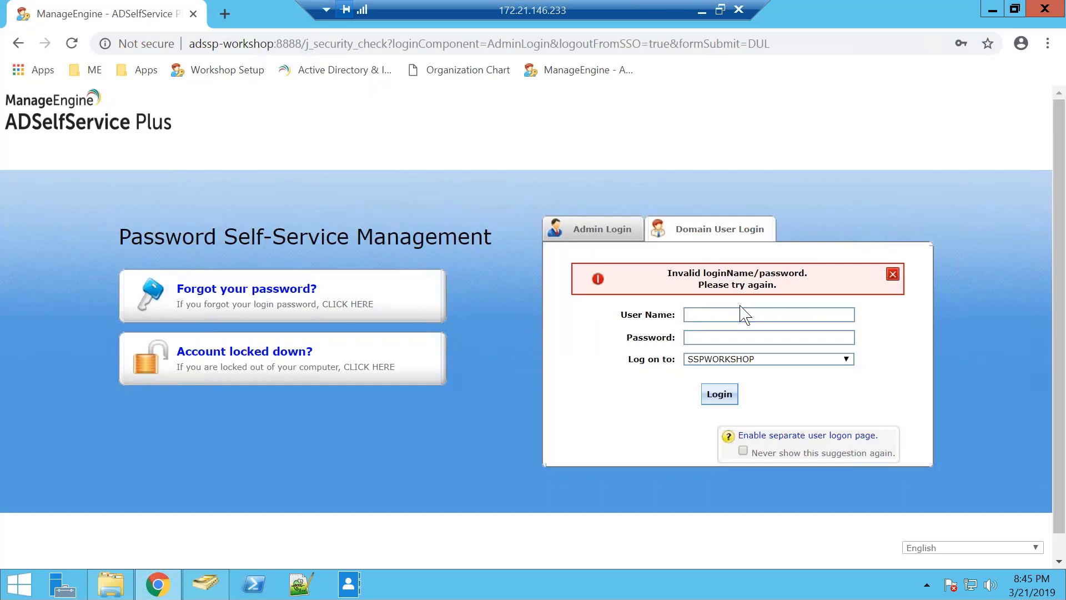
- After the error, re-enter the domain user's name and password for SSPWORKSHOP and log in
left_click(745, 313)
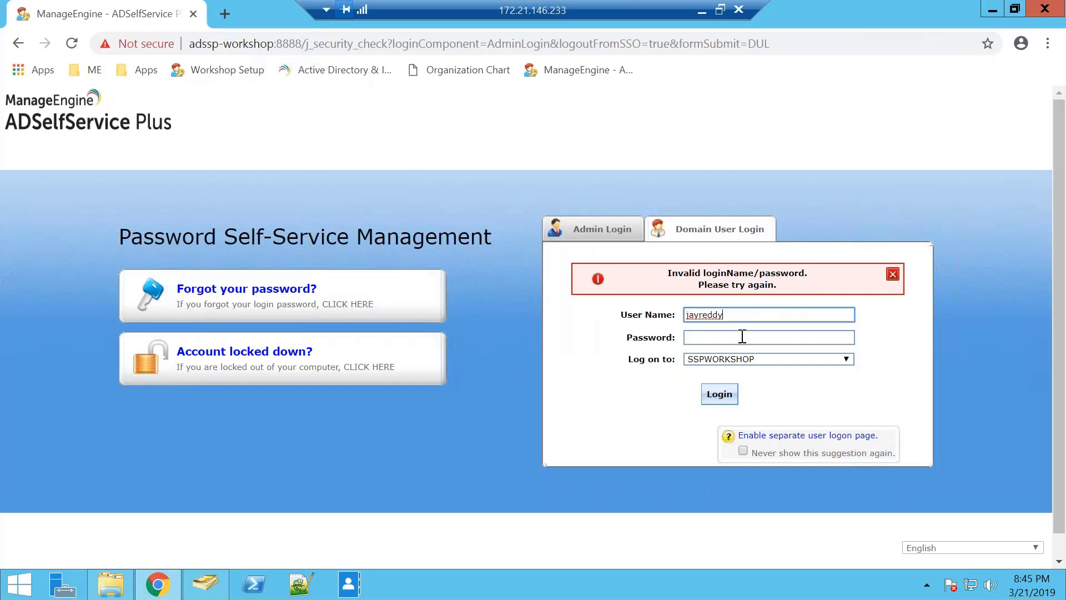
left_click(739, 359)
left_click(733, 334)
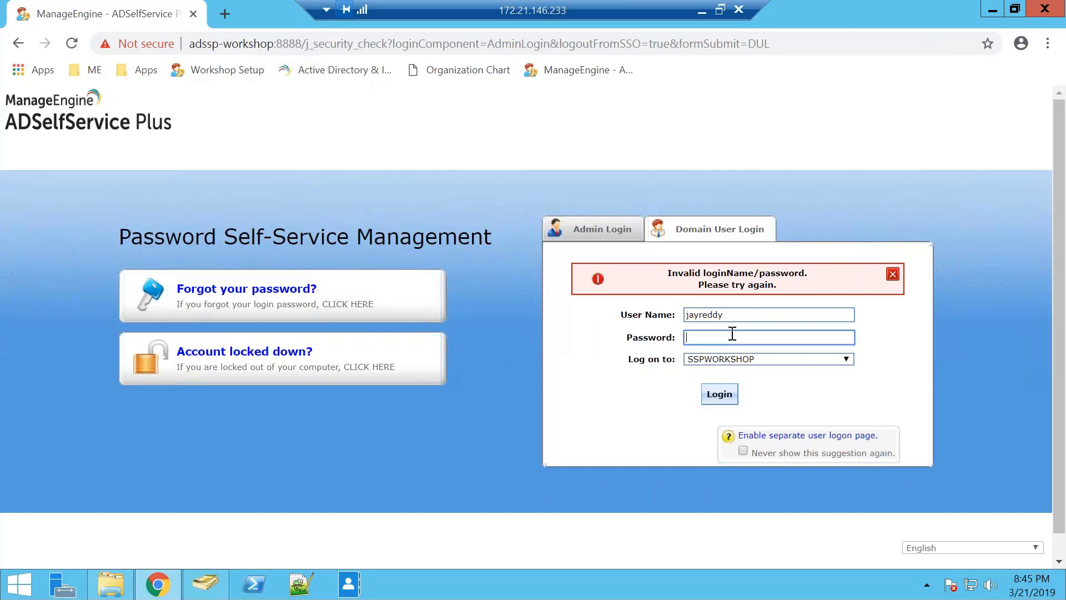
type("••••••••••")
left_click(719, 395)
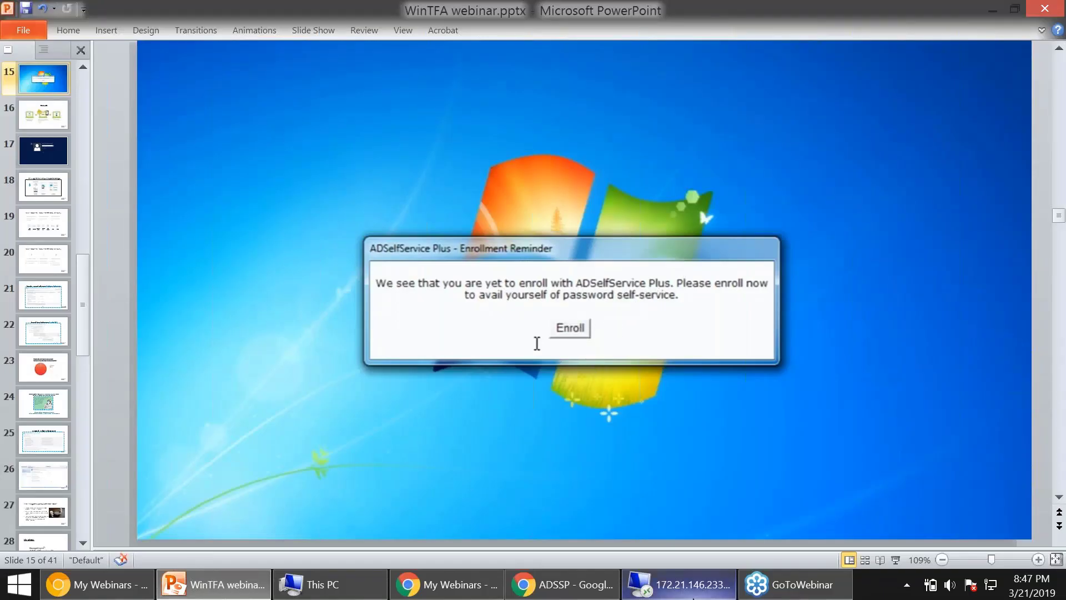
- Switch back to the 172.21.146.233 remote desktop session showing the Self Update page
left_click(701, 584)
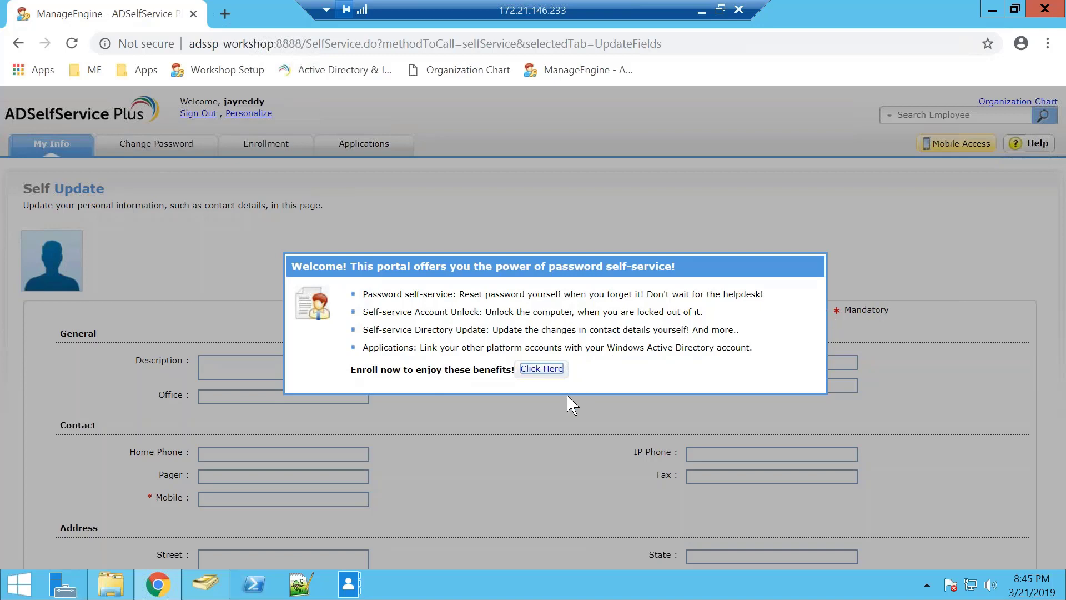
- Start enrollment and answer the mother's maiden name question, confirming the answer
left_click(557, 376)
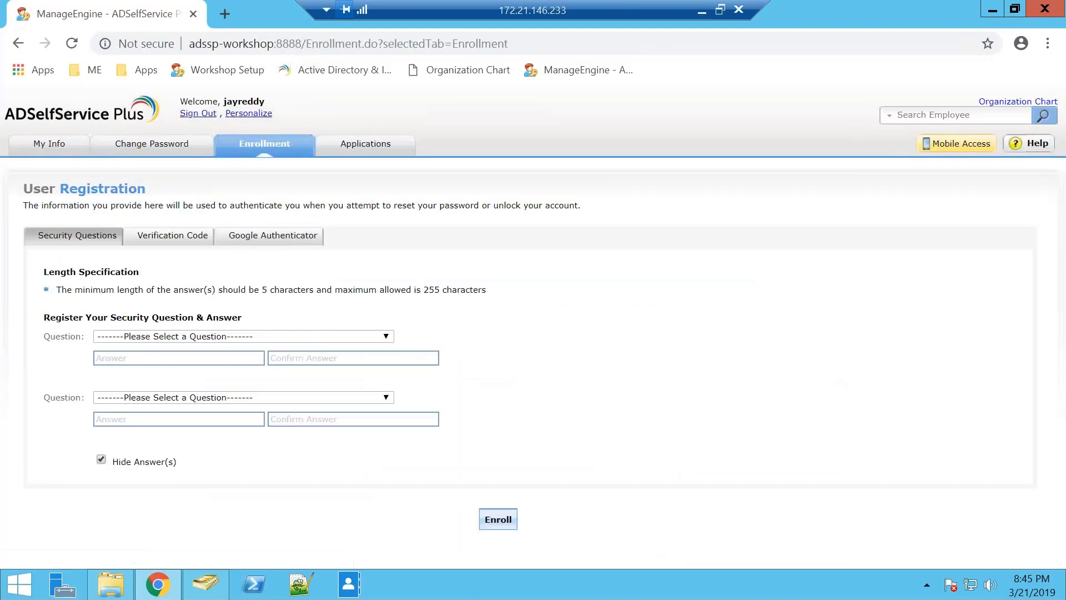
left_click(244, 336)
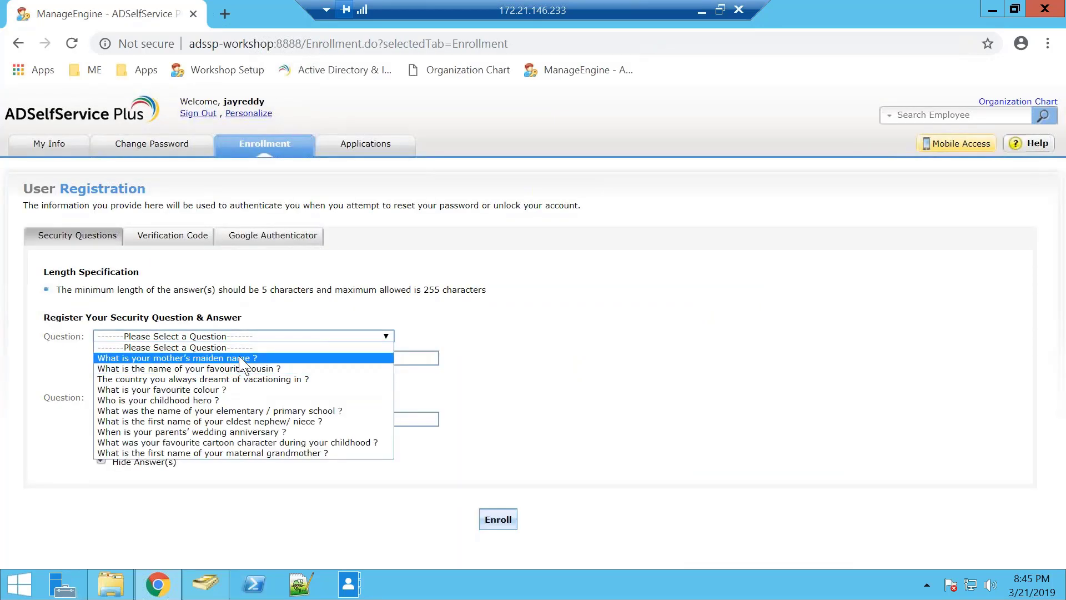
left_click(232, 360)
left_click(234, 358)
type("••")
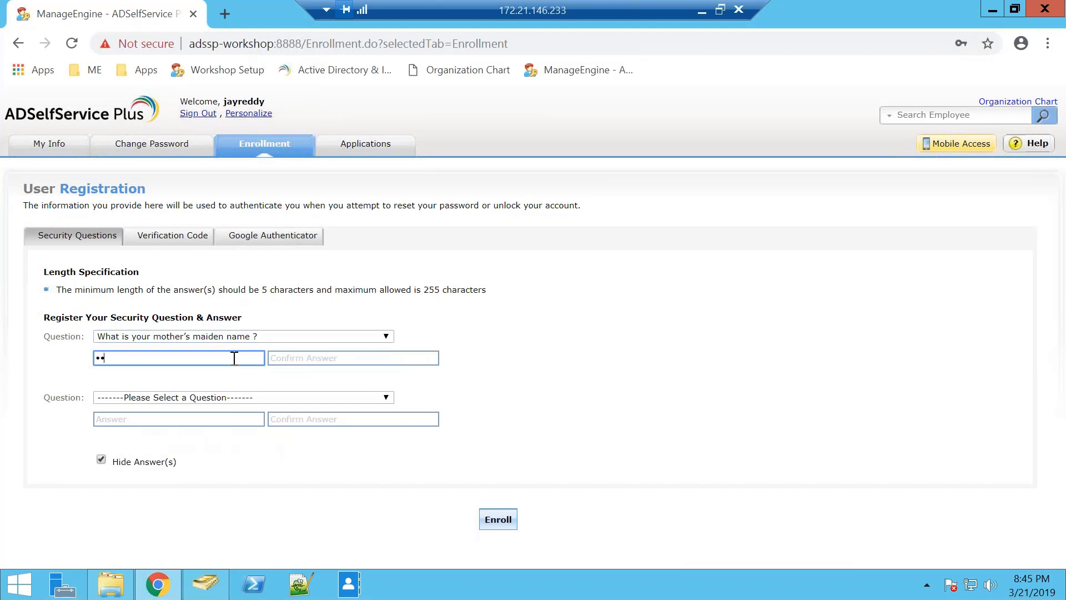
type("••••")
key("Tab")
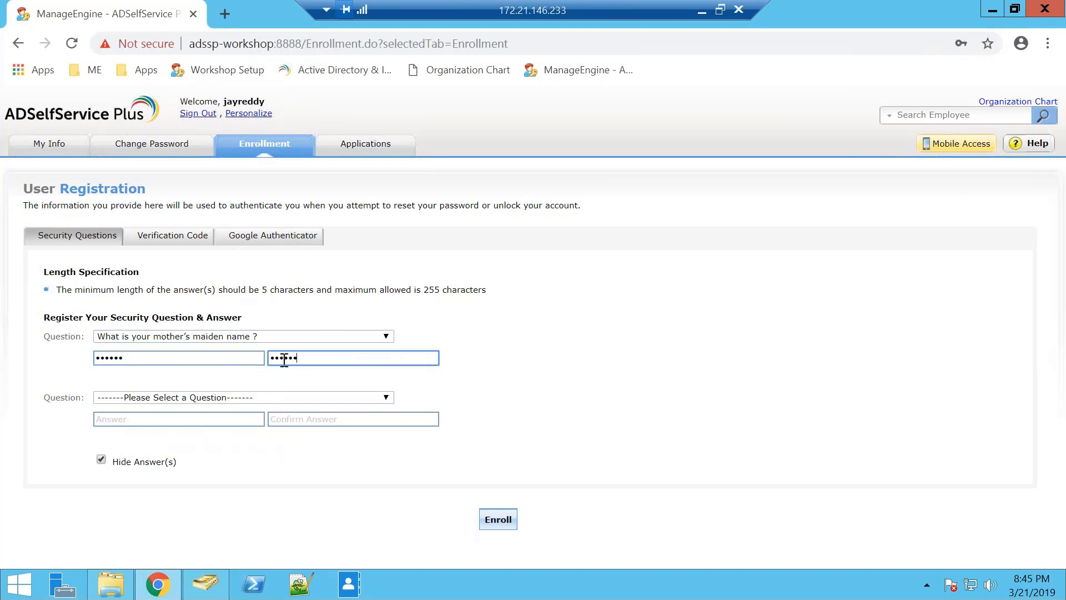
type("••••••")
- Choose the favourite cousin question as the second security question and enter its answer
left_click(275, 398)
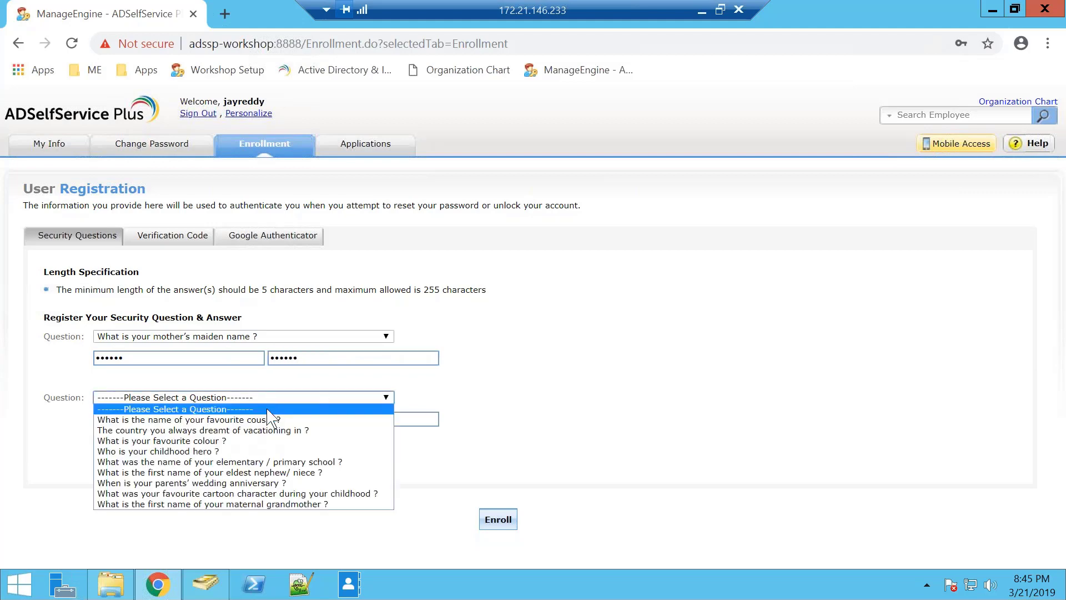
left_click(268, 421)
left_click(246, 420)
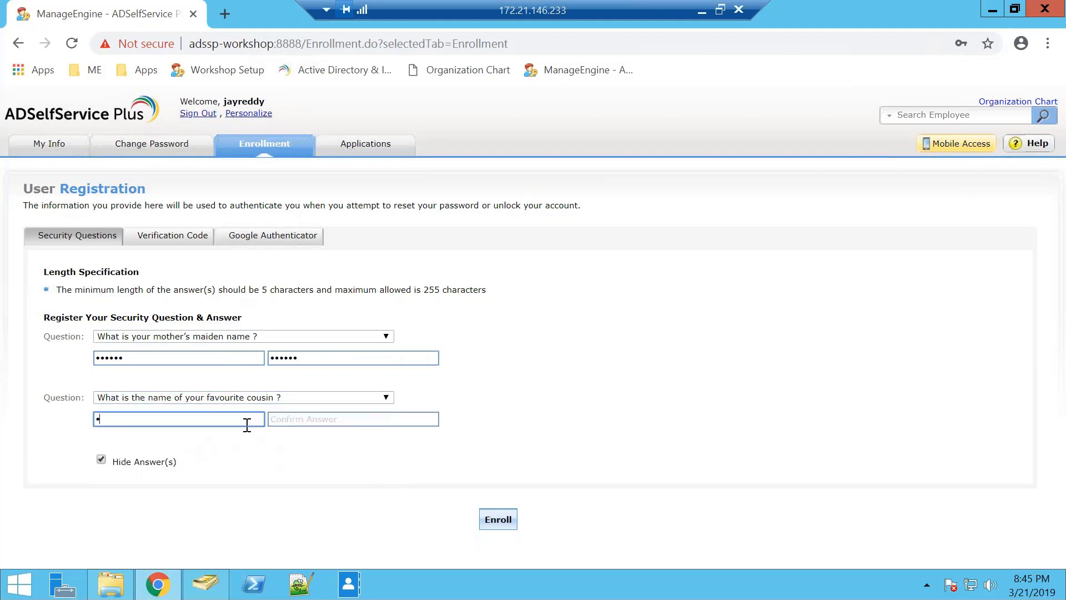
type("••••••")
left_click(319, 419)
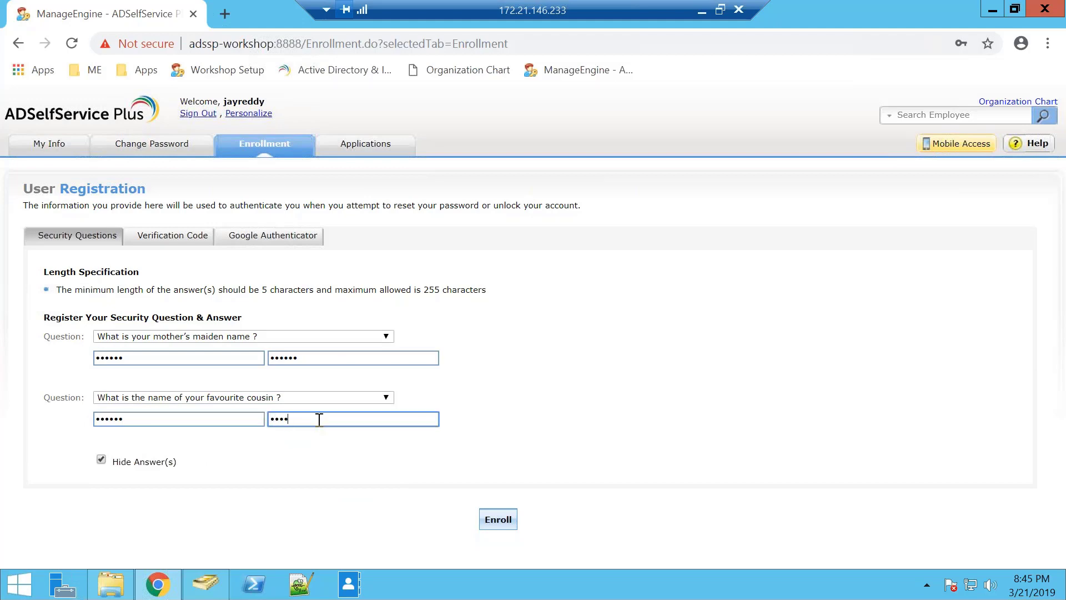
- Fix the answer mismatch on the second question and submit the enrollment successfully
left_click(501, 525)
left_click(572, 299)
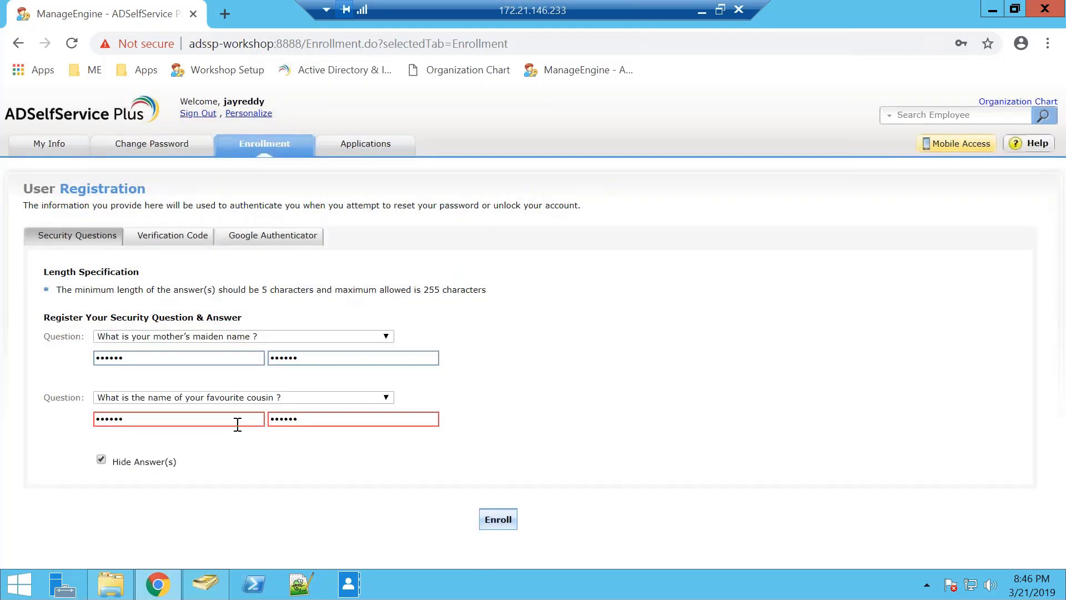
left_click_drag(239, 420, 9, 428)
key("BackSpace")
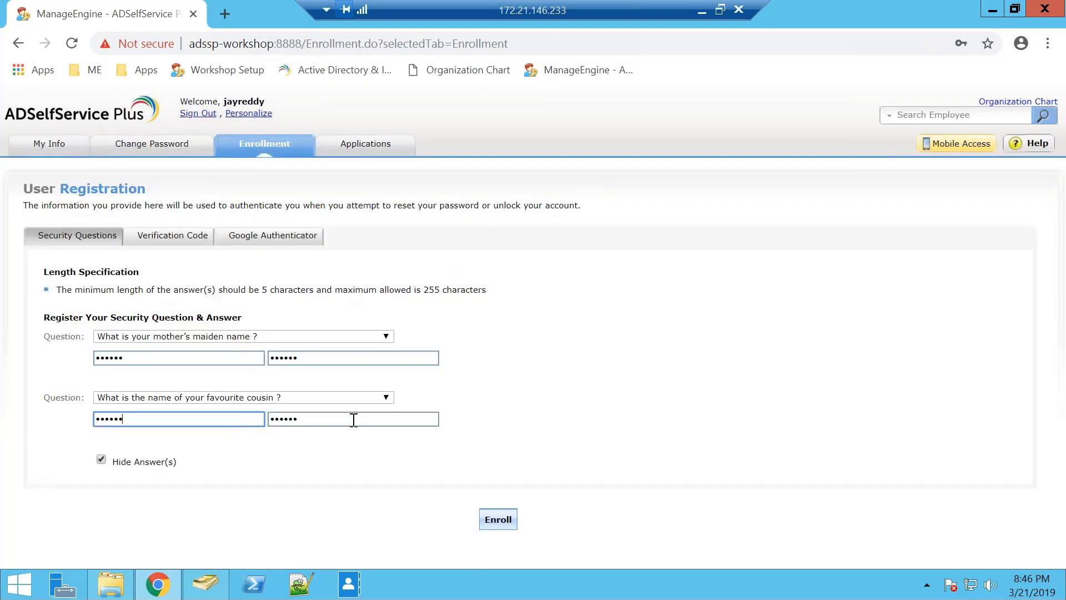
left_click_drag(350, 420, 181, 455)
type("•••••")
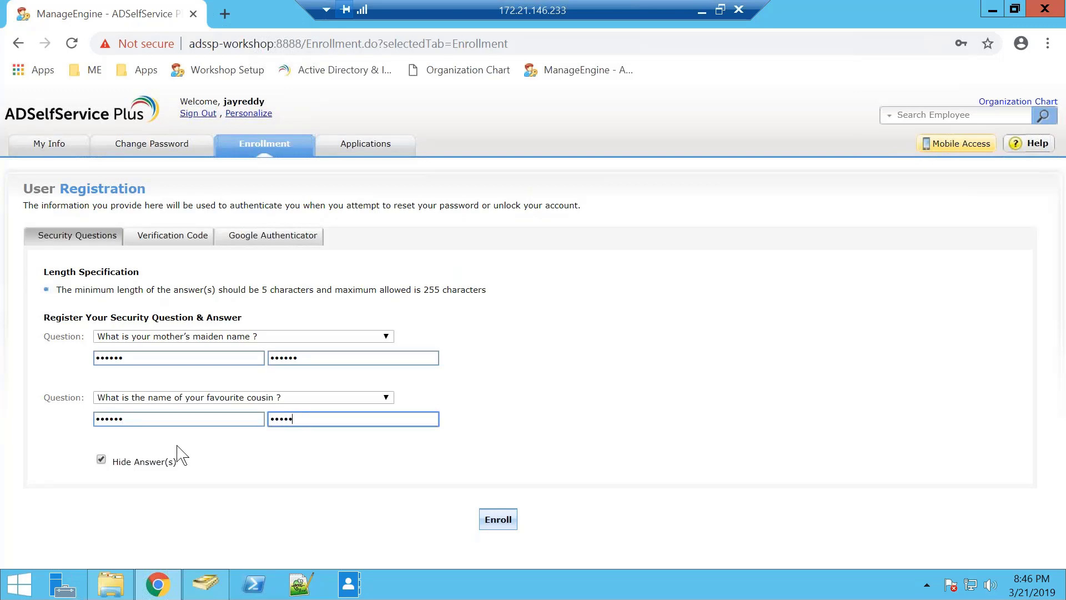
type("•")
left_click(497, 519)
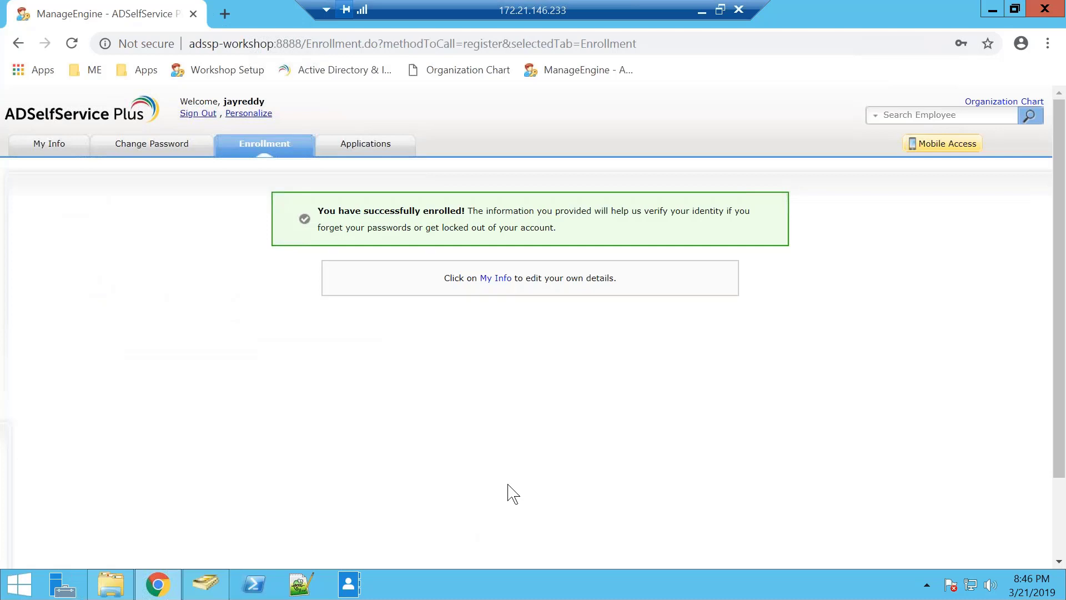
- Sign out of the user portal and return to the Domain User Login page
left_click(193, 123)
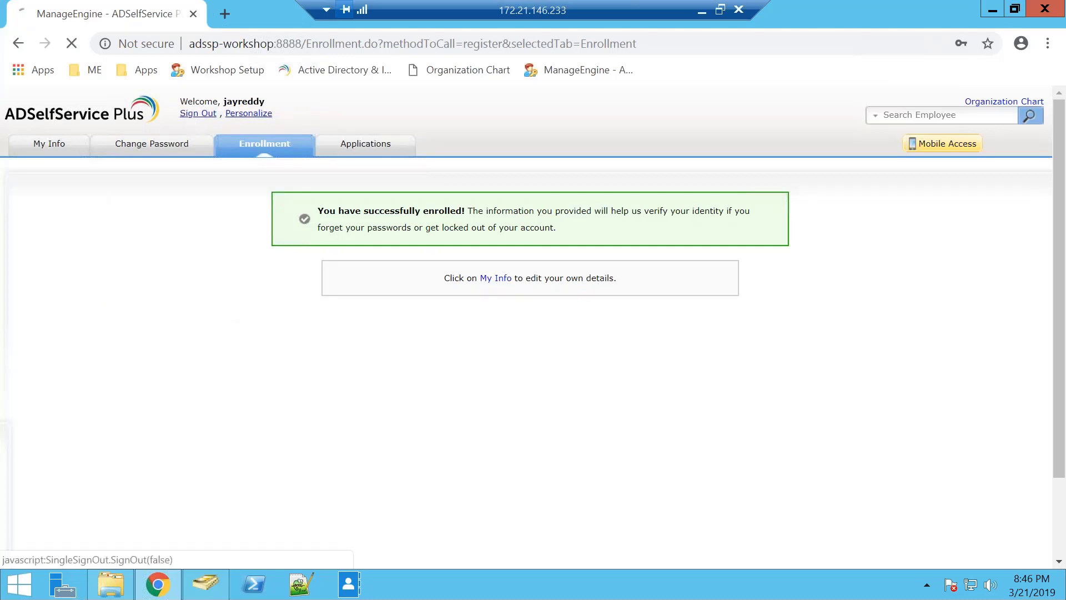
left_click(750, 222)
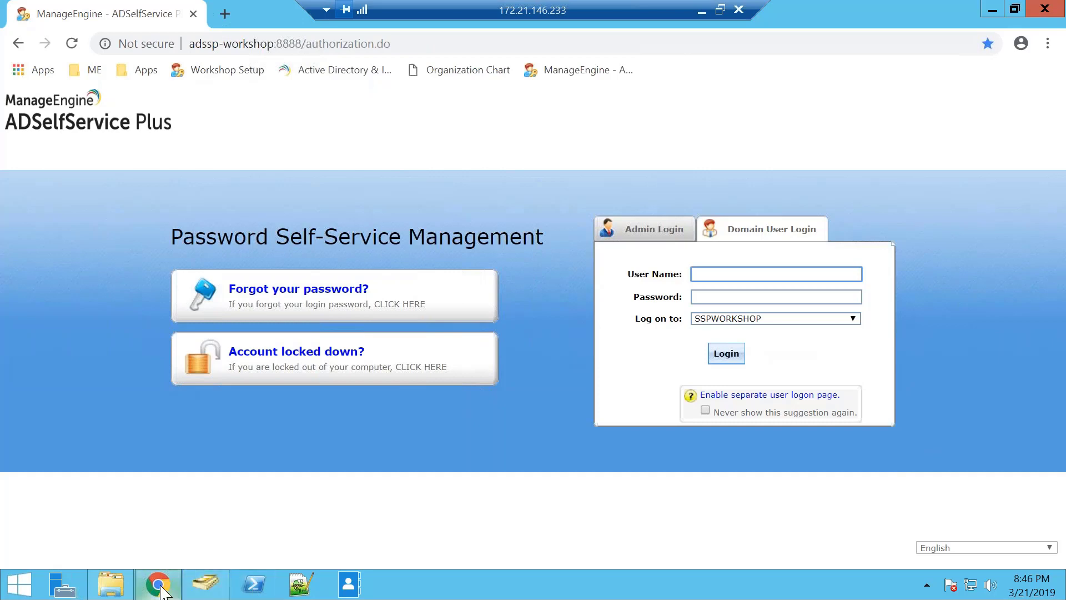
mouse_move(158, 584)
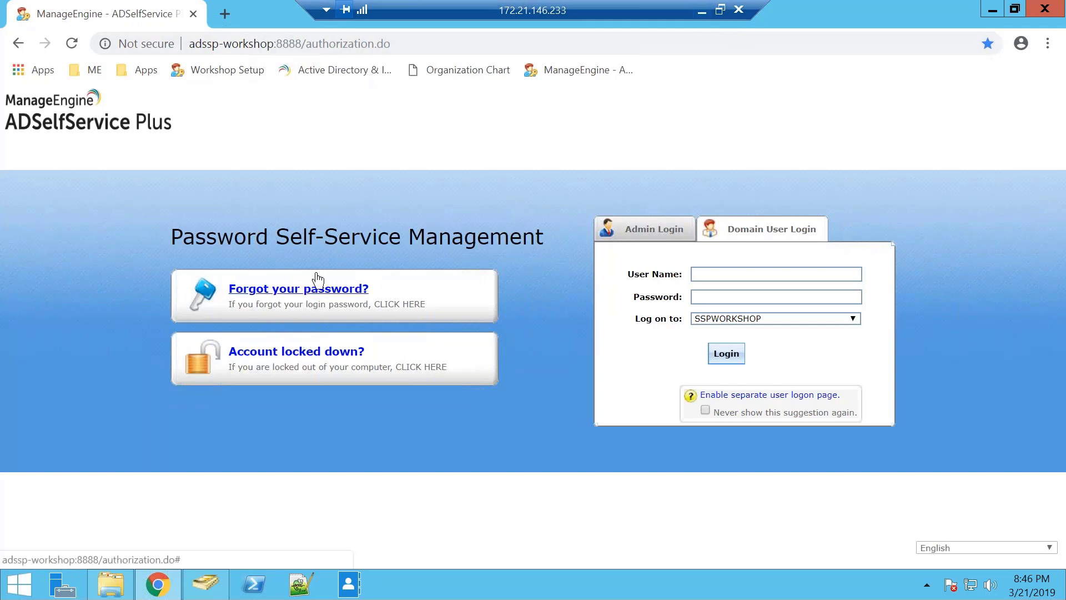
left_click(702, 11)
- Show the Windows sign-in slide 17, then open the portal's Forgot your password page
left_click(26, 147)
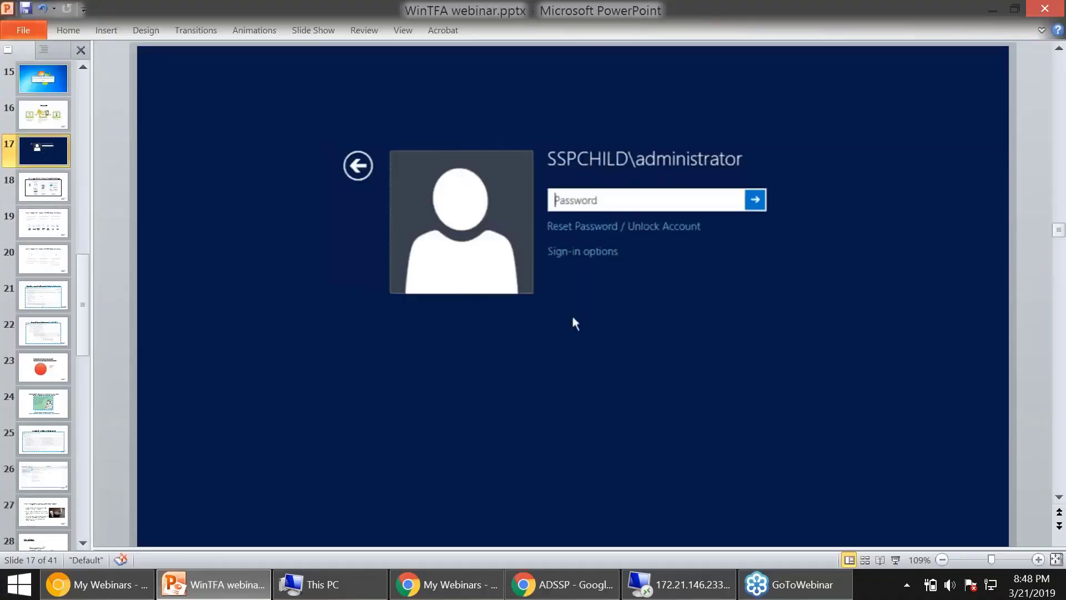
scroll(43, 158, "up", 3)
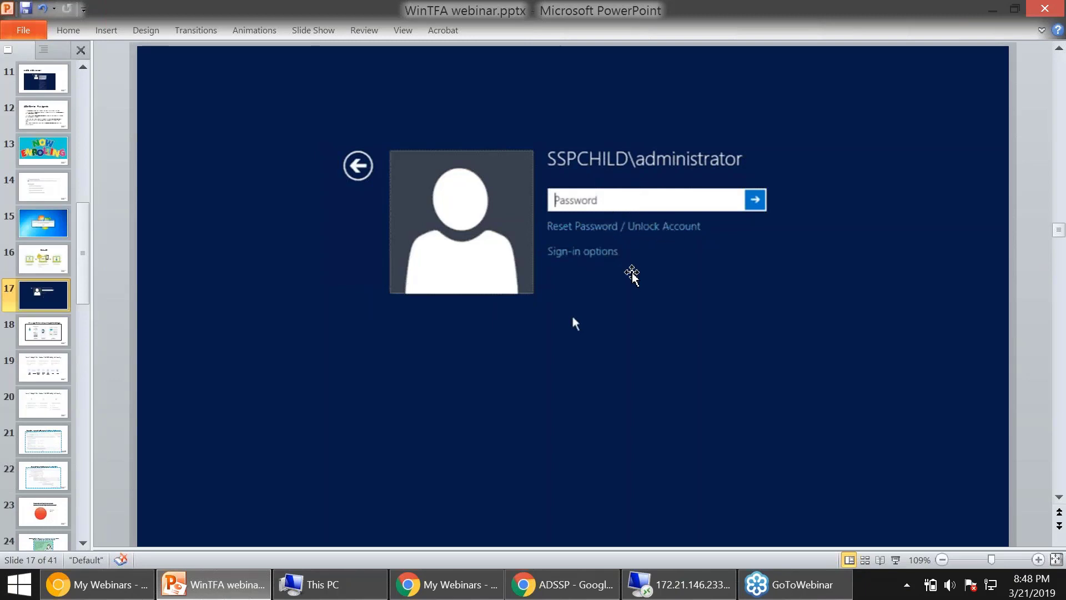
left_click(682, 586)
left_click(344, 303)
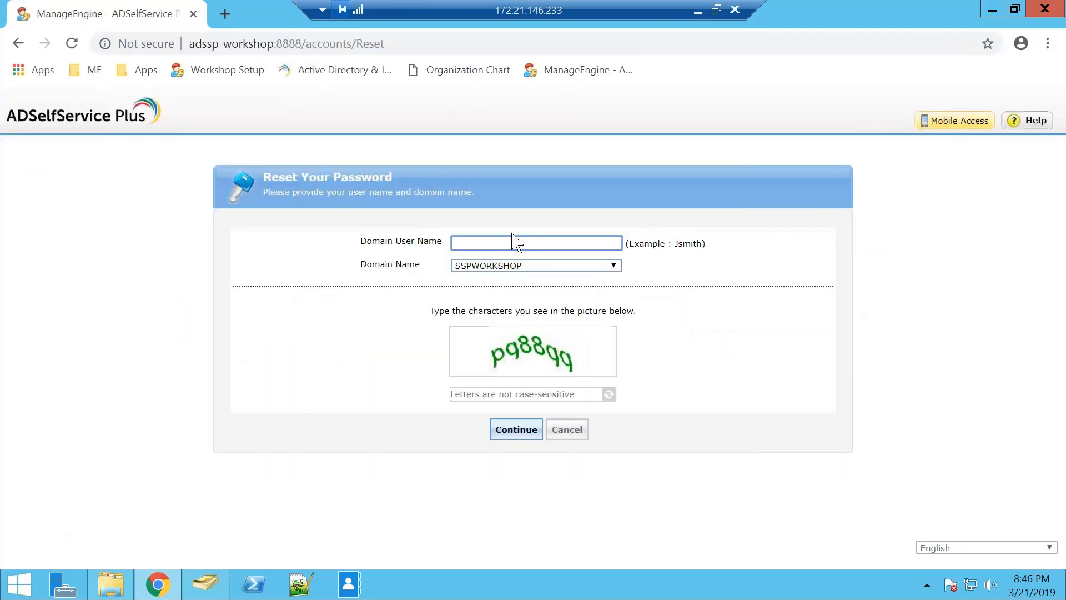
- Enter the domain user name and captcha text pq88, then submit the reset request
left_click(580, 392)
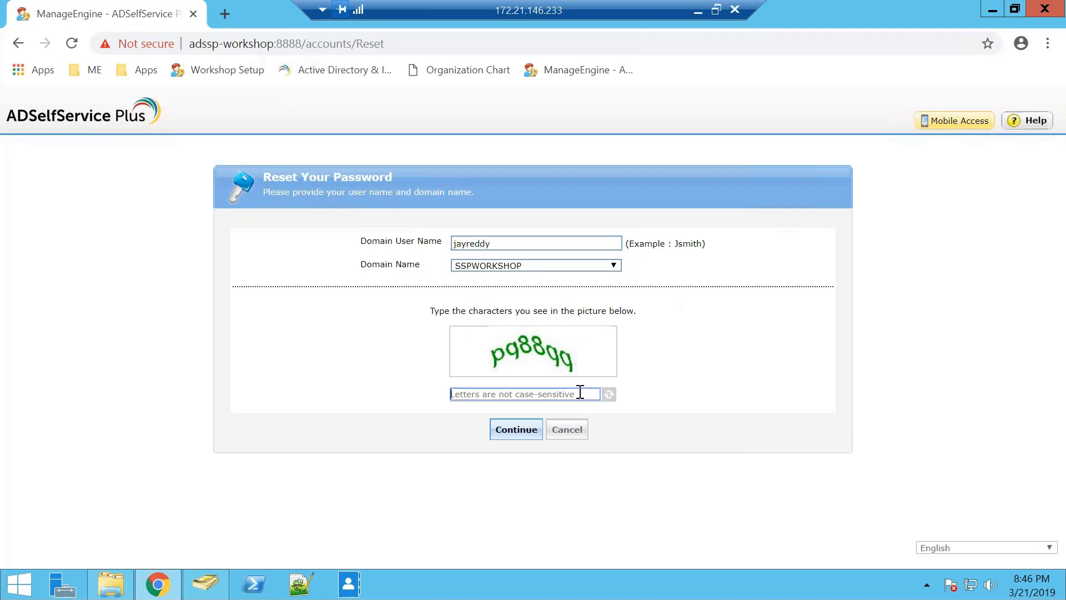
type("pq")
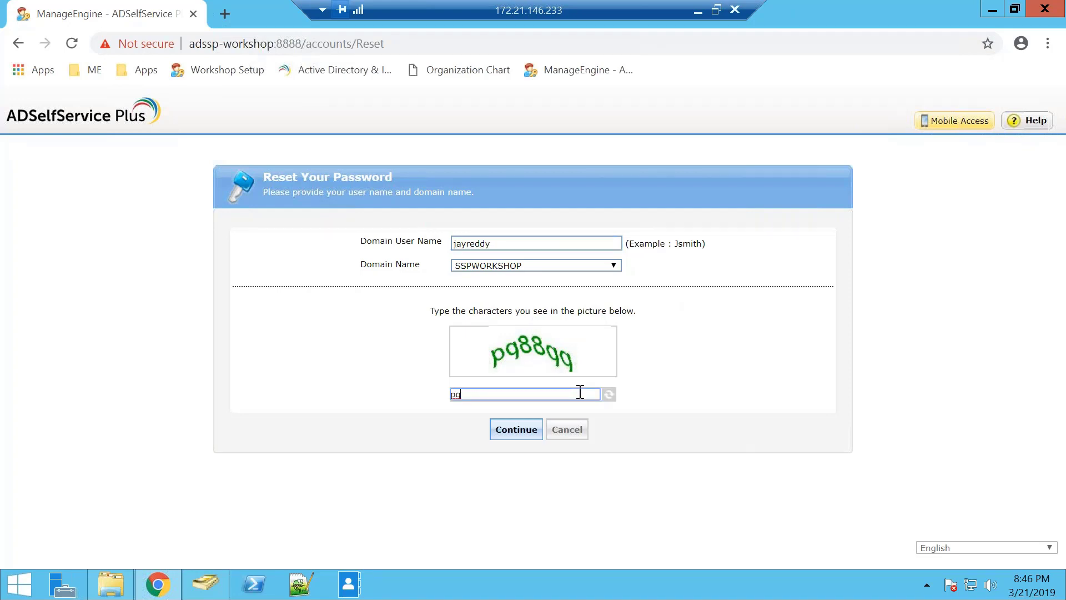
type("88qq")
left_click(517, 429)
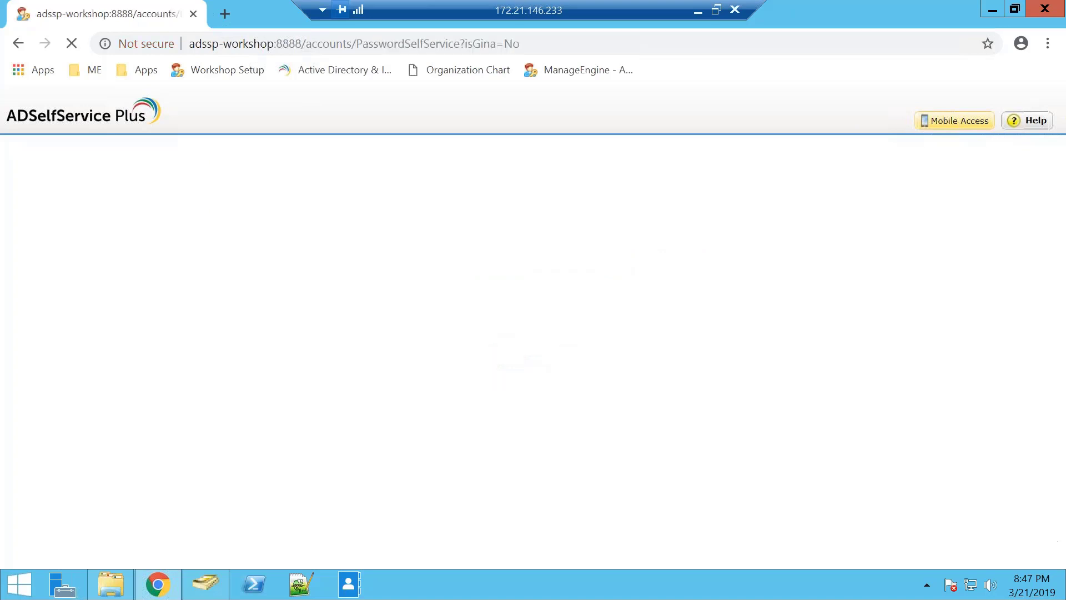
- Answer both security questions, enter captcha kd307t, and submit the first attempt
left_click(355, 311)
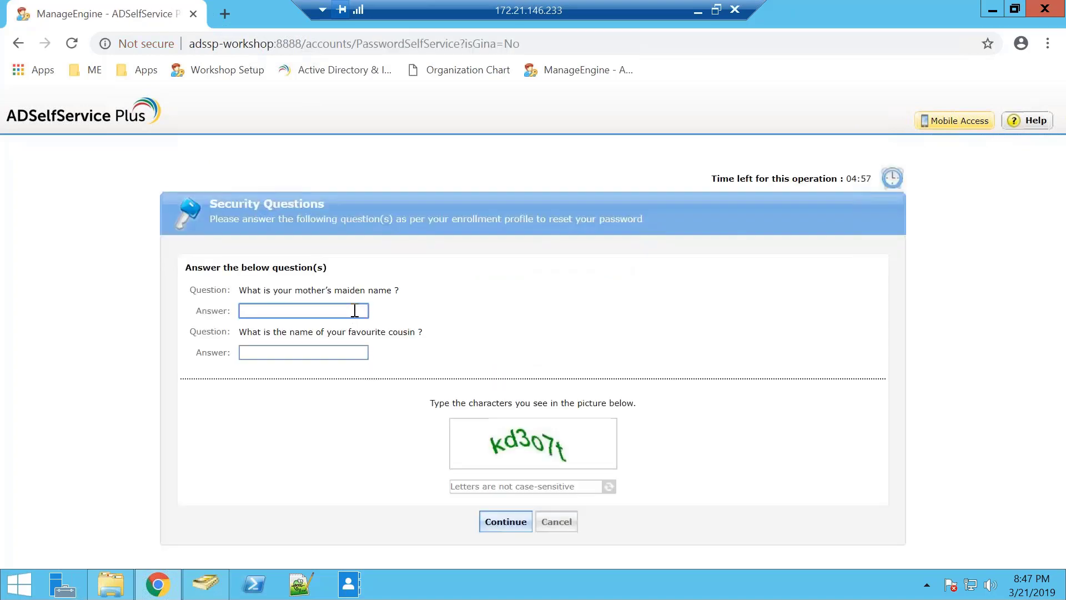
type("••")
left_click(344, 352)
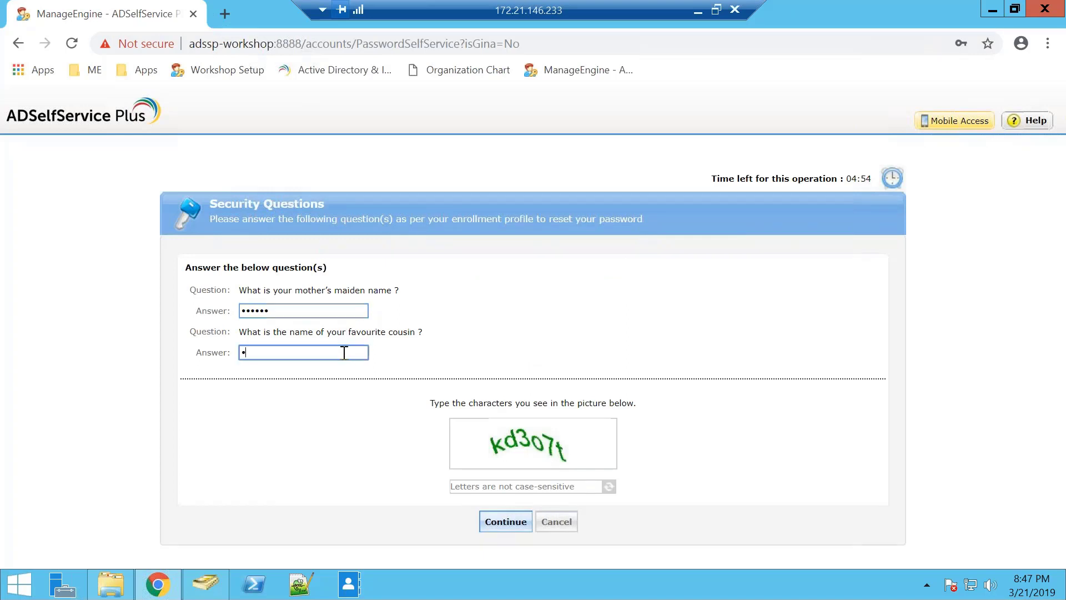
left_click(516, 485)
type("kd3")
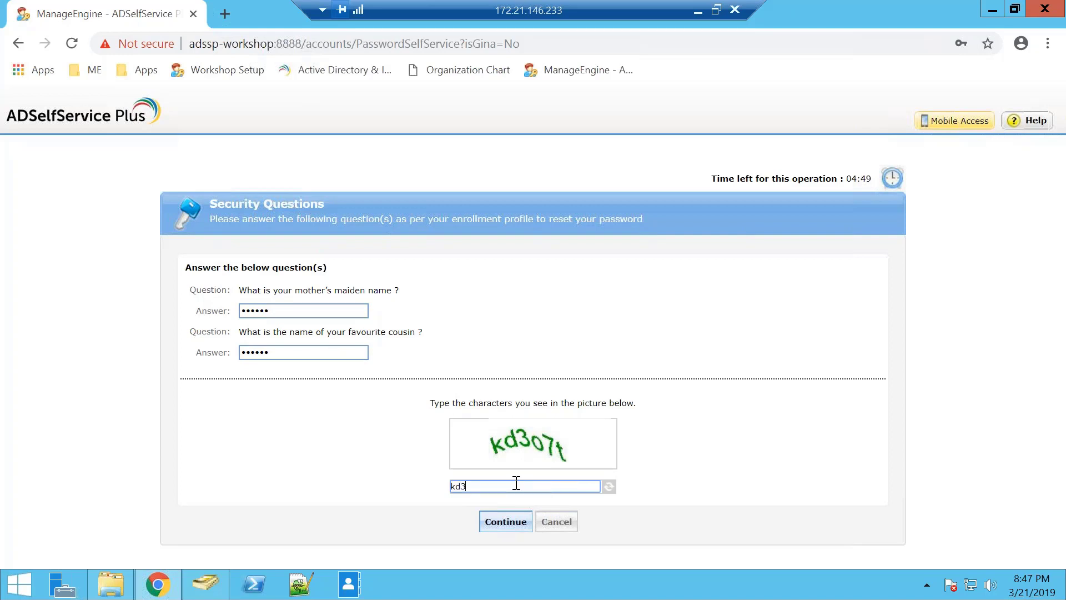
type("07t")
left_click(516, 521)
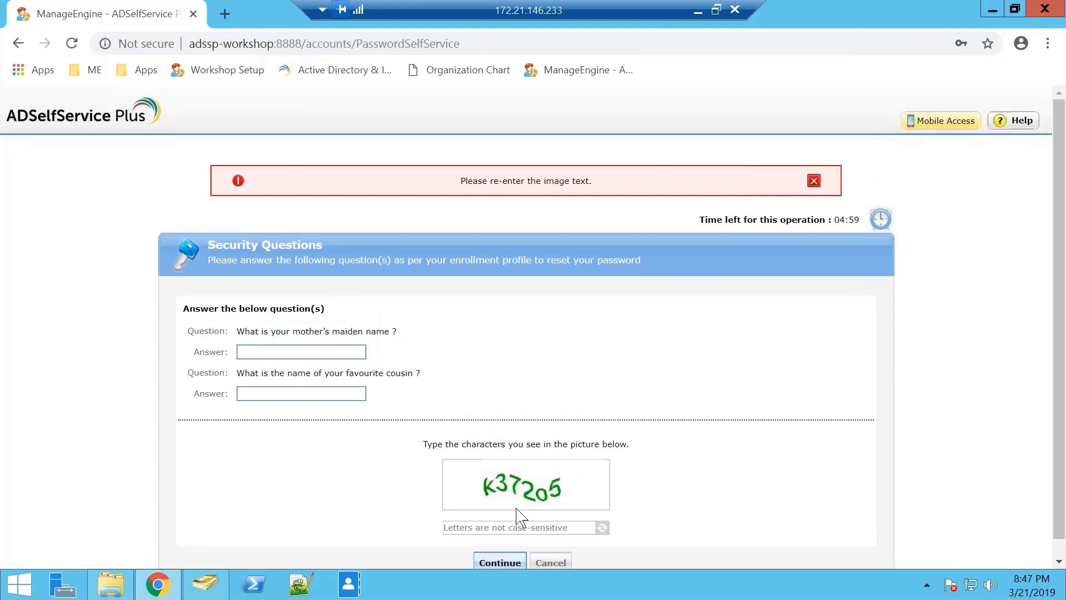
- Re-enter both answers, refresh the captcha twice, and type the new image text 6dfg
left_click(336, 353)
type("••••")
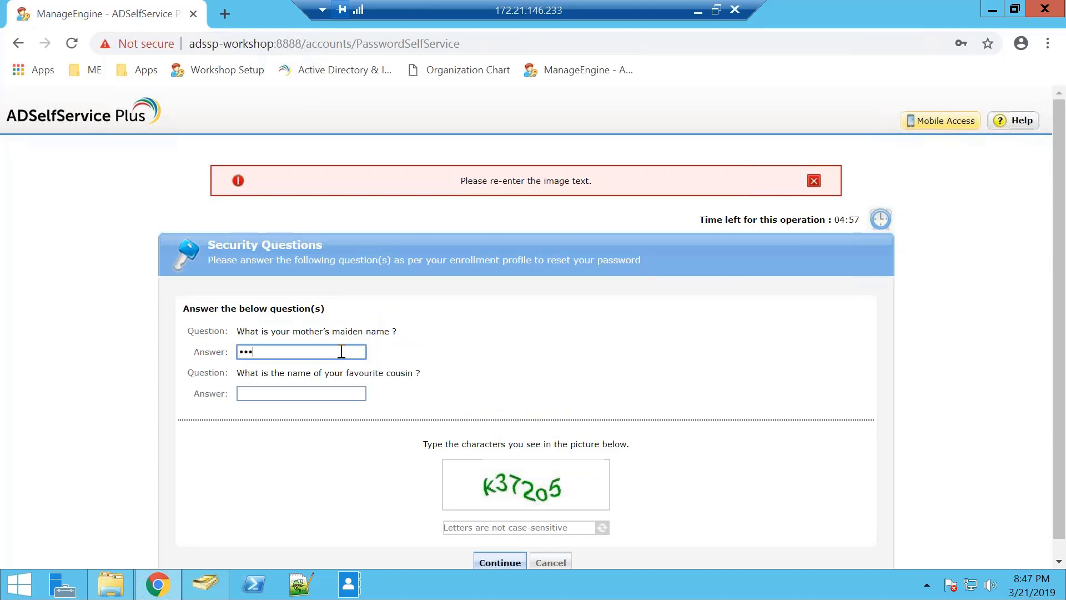
left_click(336, 394)
type("•")
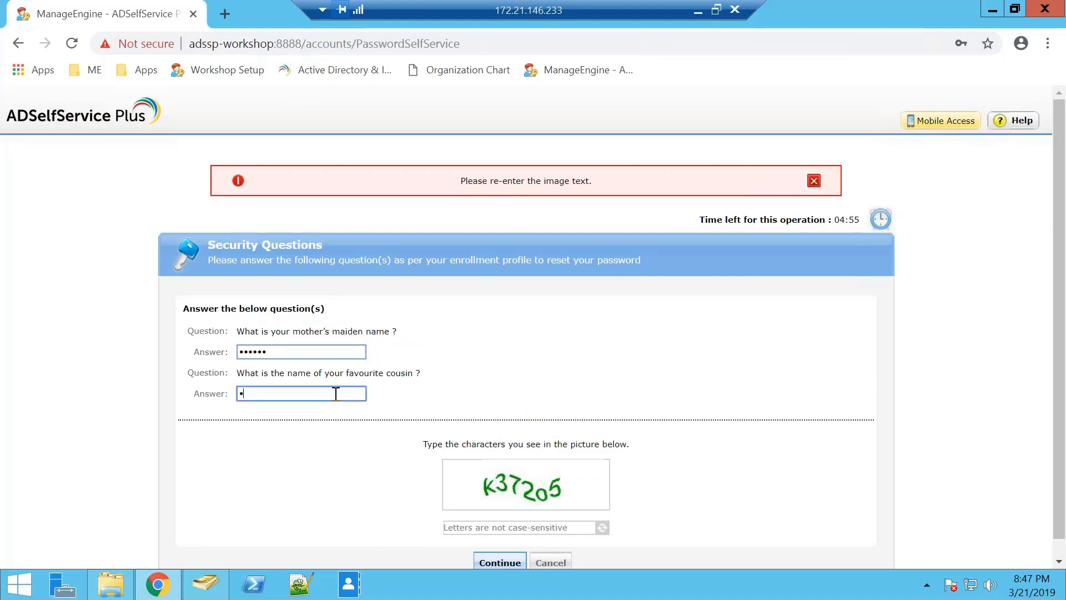
left_click(489, 525)
type("k372")
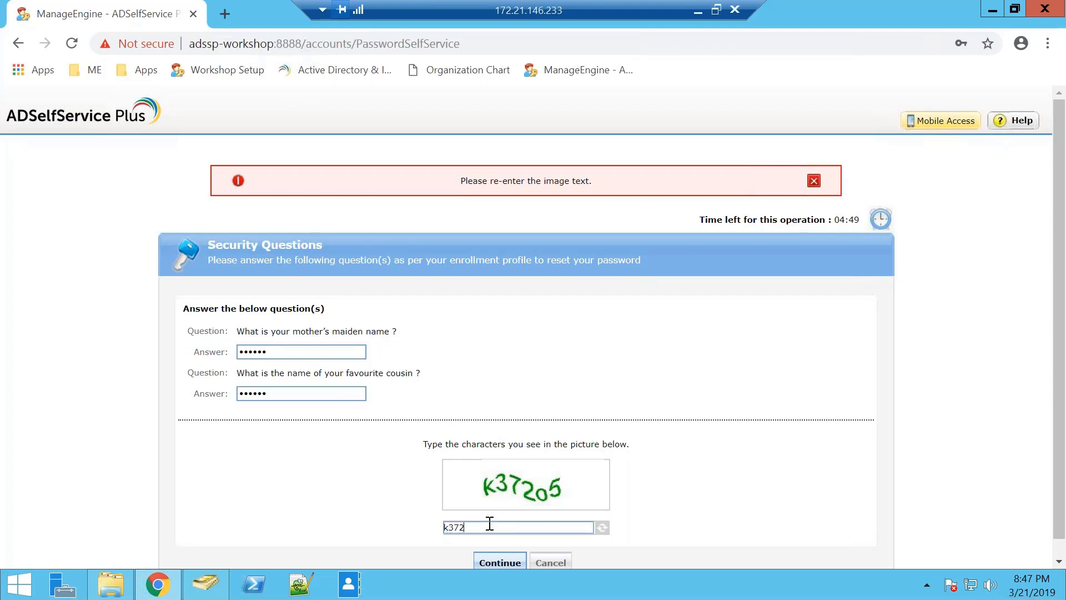
left_click(602, 527)
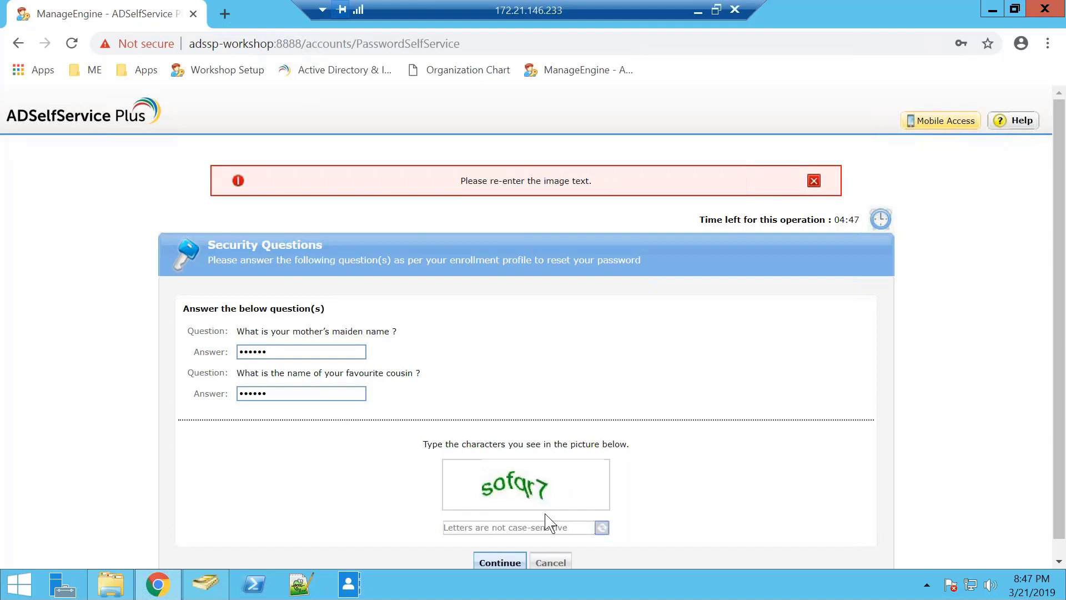
left_click(602, 527)
left_click(564, 531)
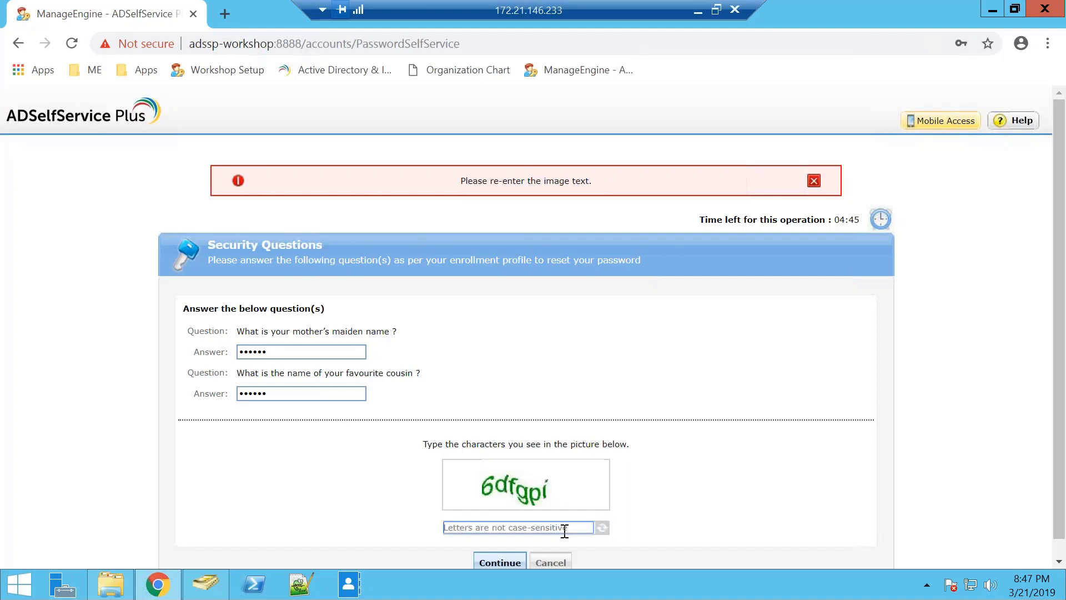
type("6")
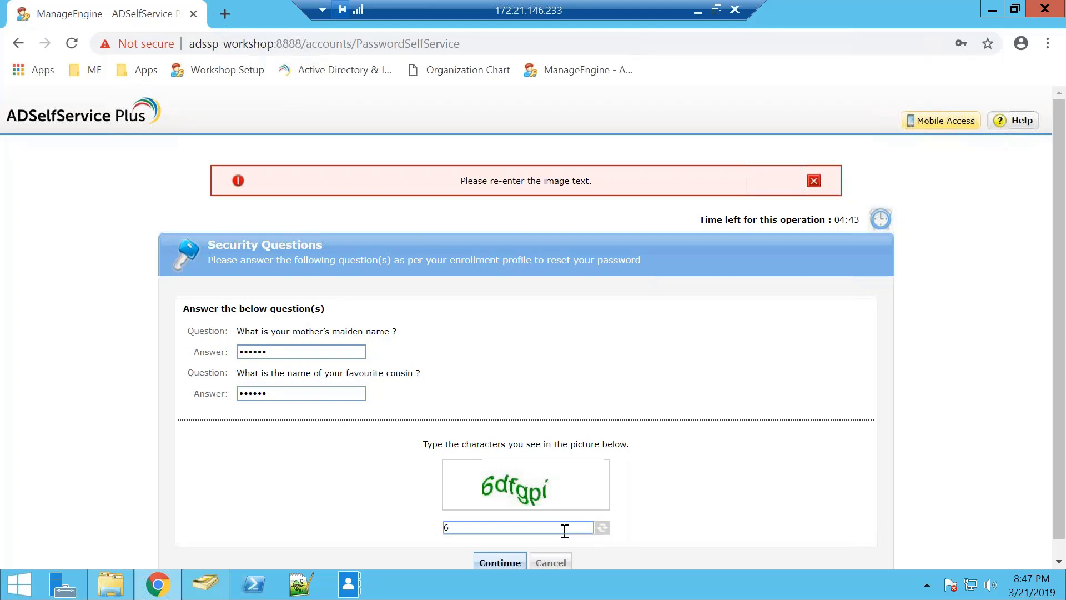
type("dfgpi")
- Submit the security answers and review the domain password policy requirements listed
left_click(507, 561)
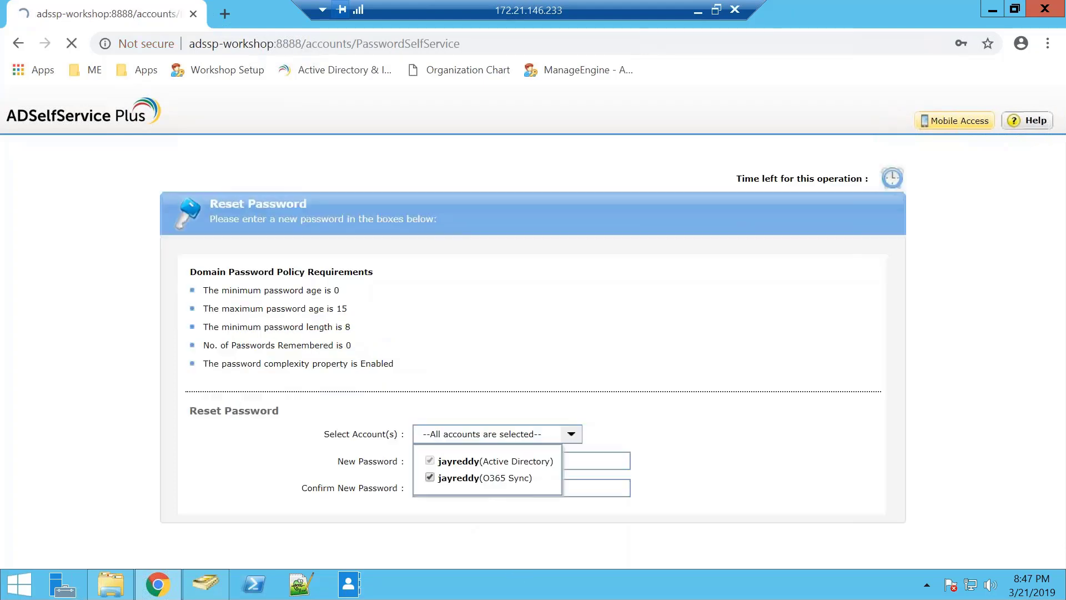
scroll(515, 483, "down", 1)
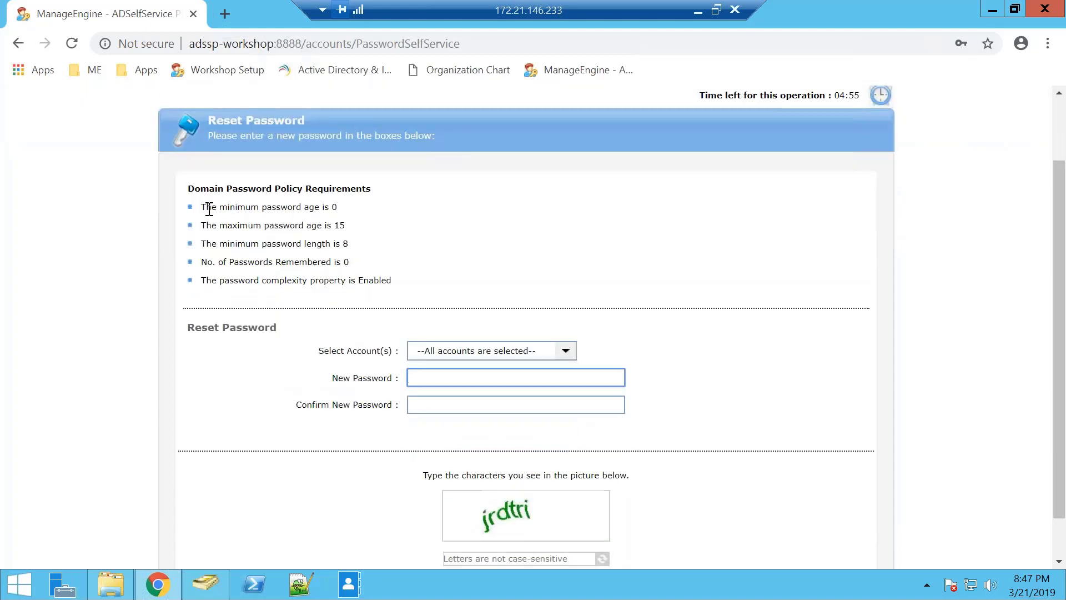
left_click_drag(205, 207, 391, 281)
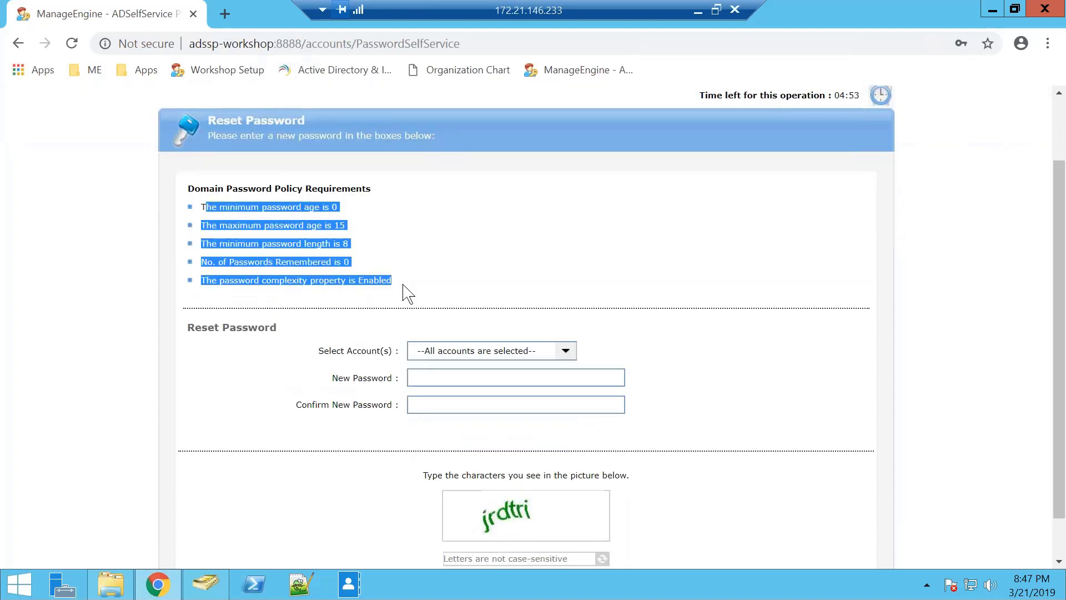
left_click(417, 286)
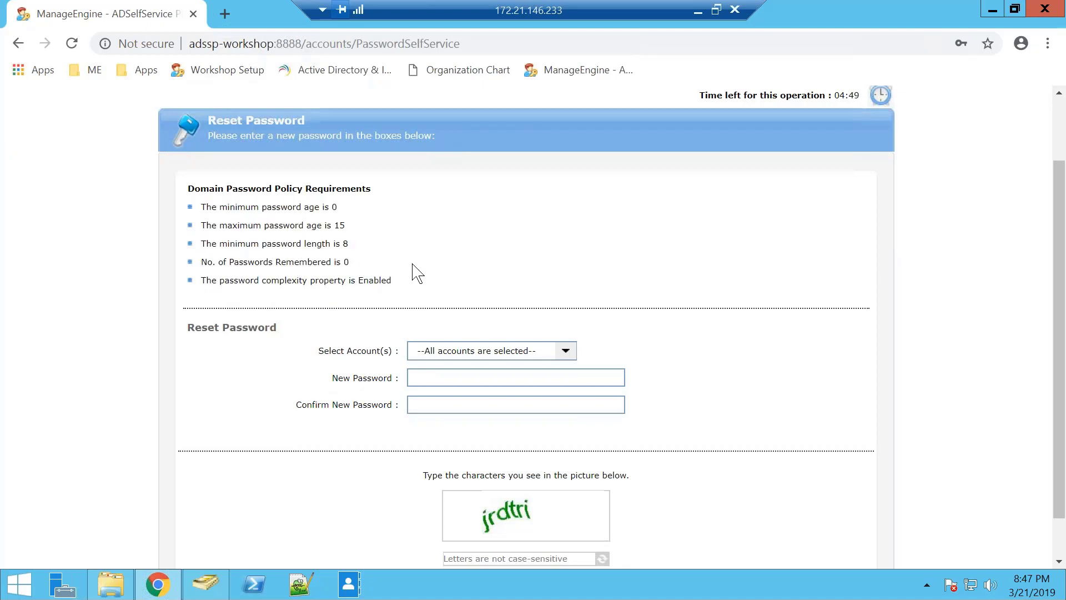
- Open and close the Select Account(s) list to confirm both accounts are selected for reset
left_click(465, 352)
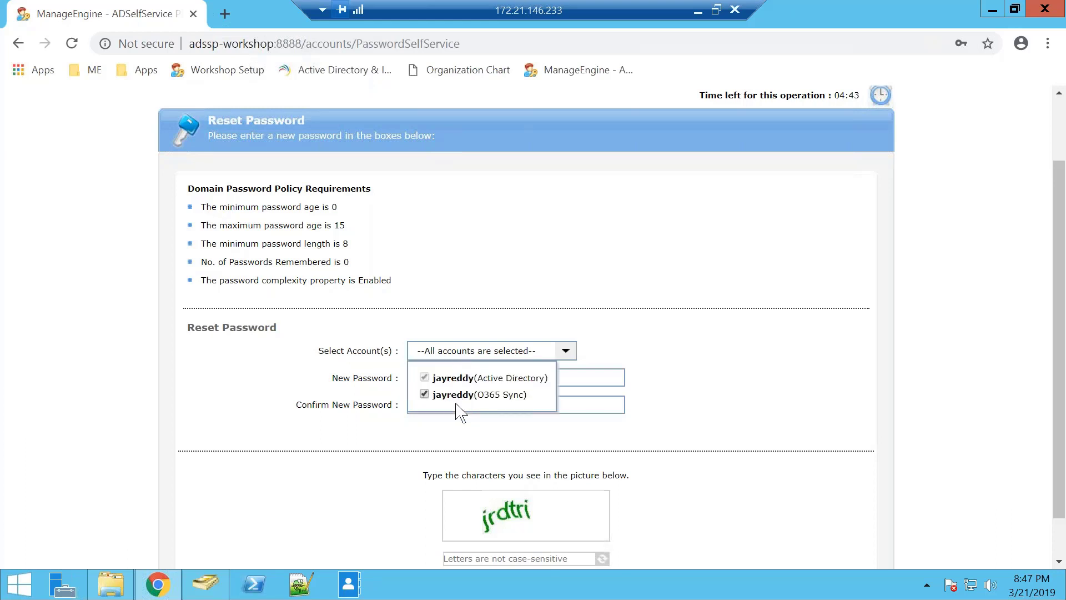
left_click(588, 362)
left_click(563, 352)
left_click(606, 361)
left_click(590, 377)
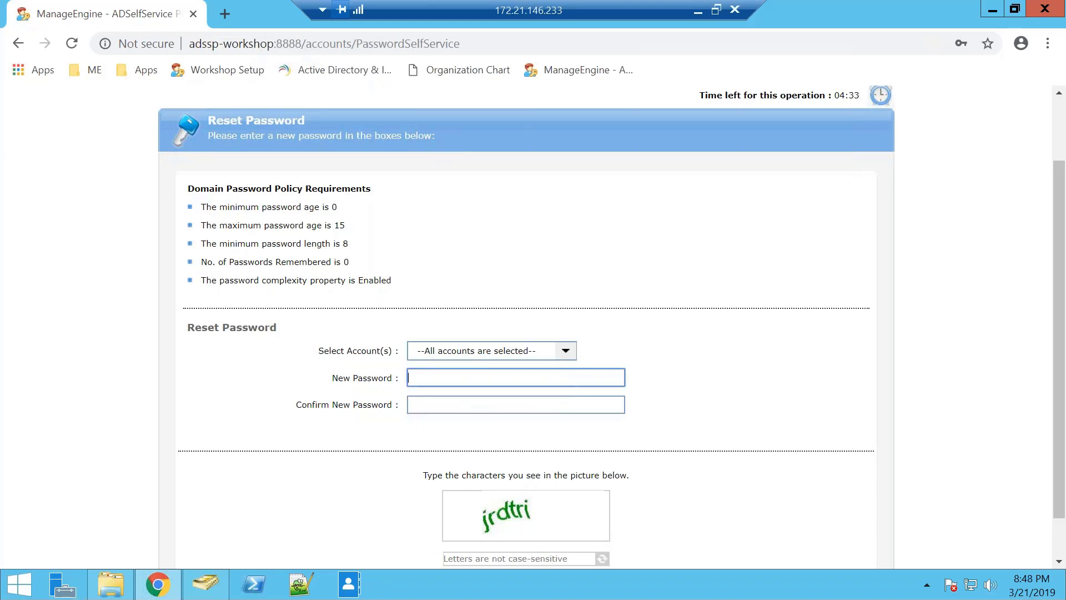
left_click(579, 405)
scroll(579, 405, "down", 1)
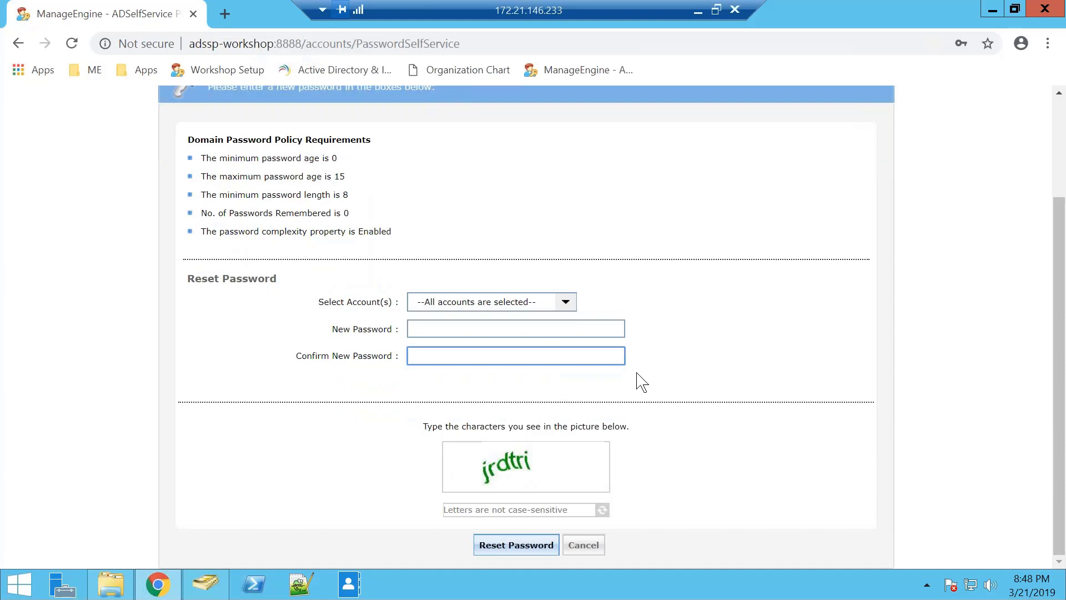
left_click(564, 302)
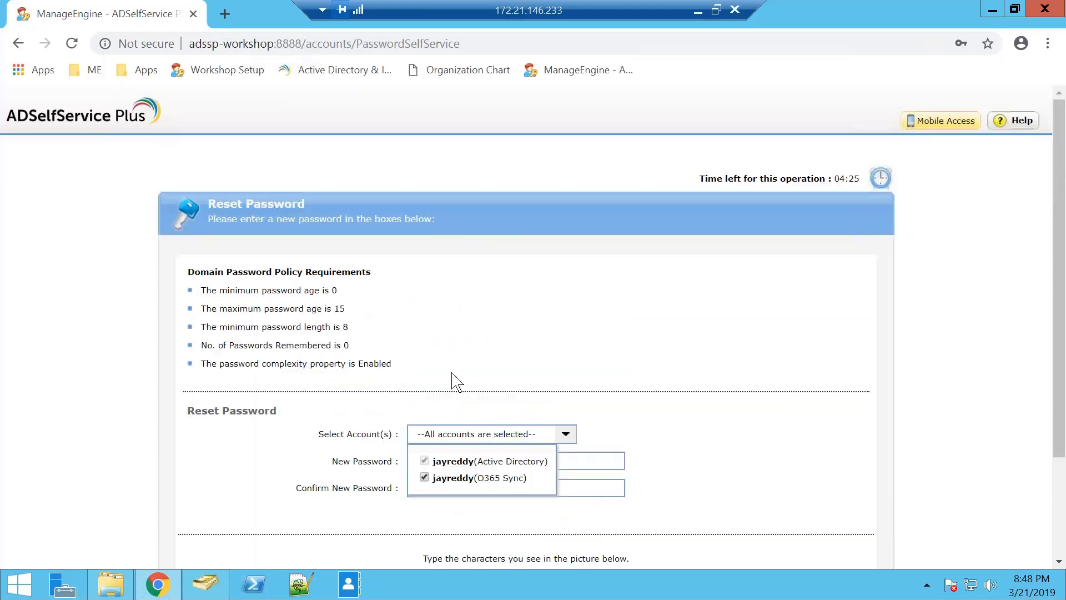
scroll(452, 377, "up", 3)
left_click(476, 383)
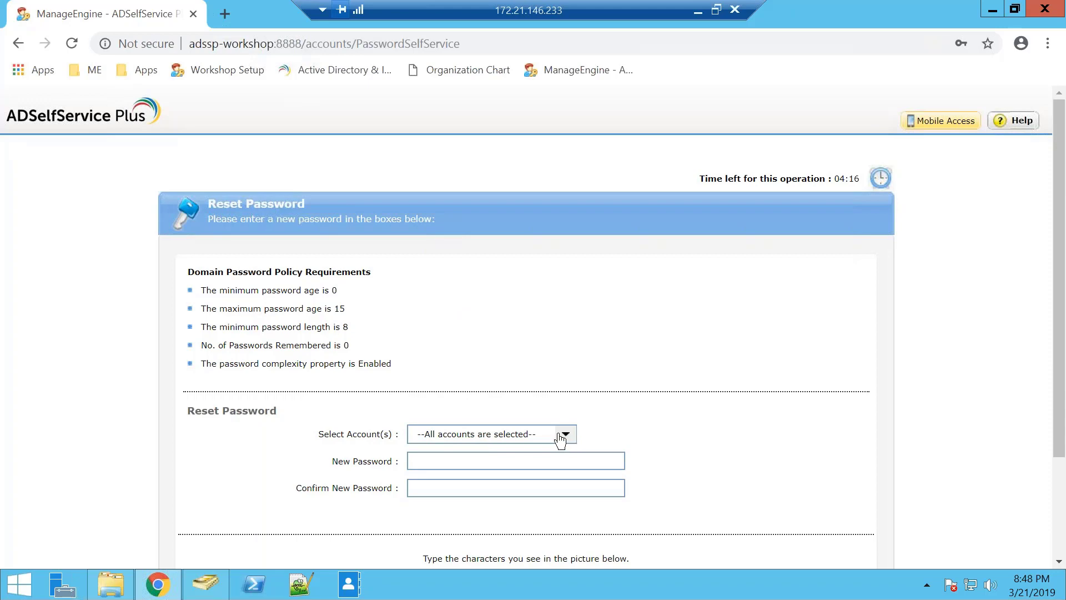
scroll(484, 371, "down", 1)
scroll(381, 285, "up", 1)
- Minimize the remote session and present slide 15 as a slideshow from the current slide
left_click(699, 13)
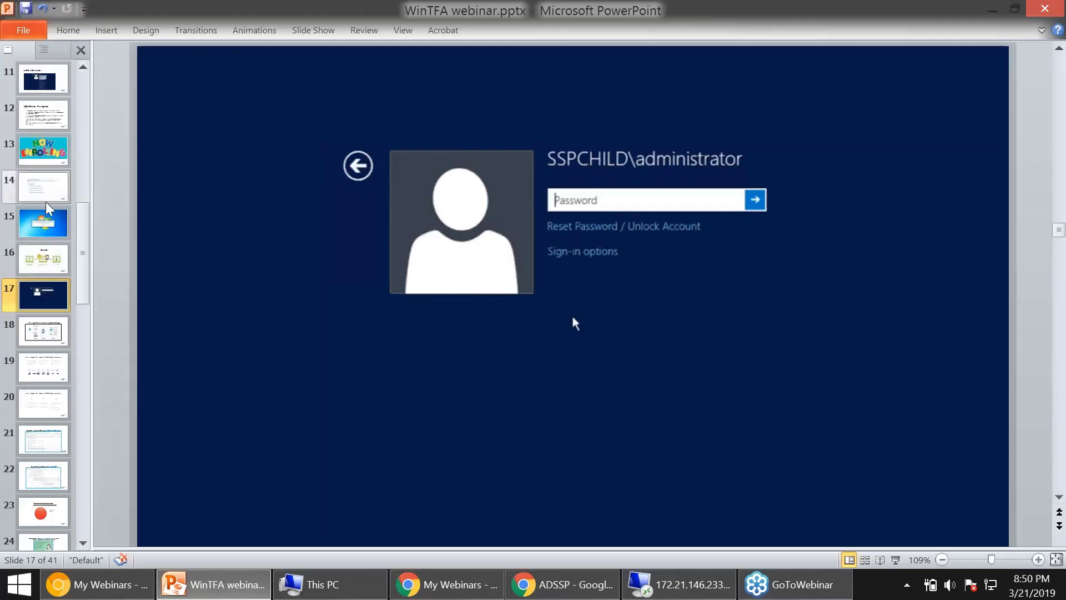
left_click(51, 221)
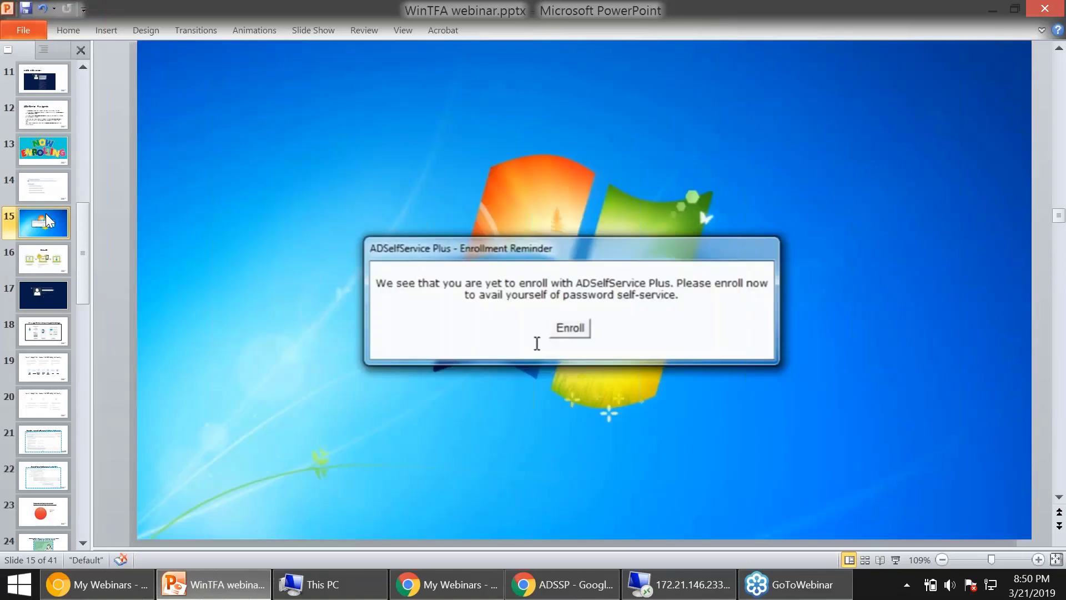
key("alt+s")
key("c")
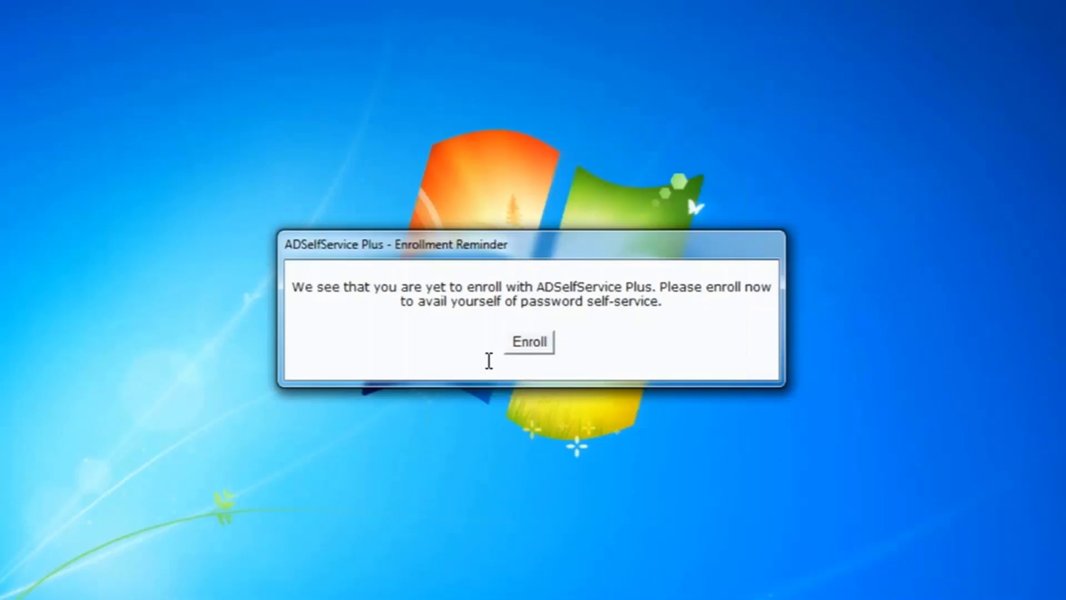